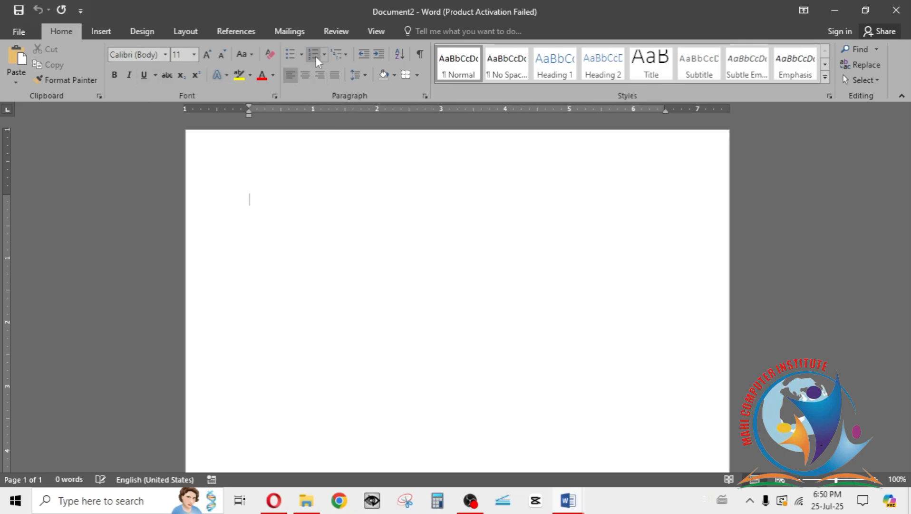
Step: Start a 1., 2., 3. numbered list and enter "Which among the following is the oldest dynasty?" as the first question
left_click(302, 55)
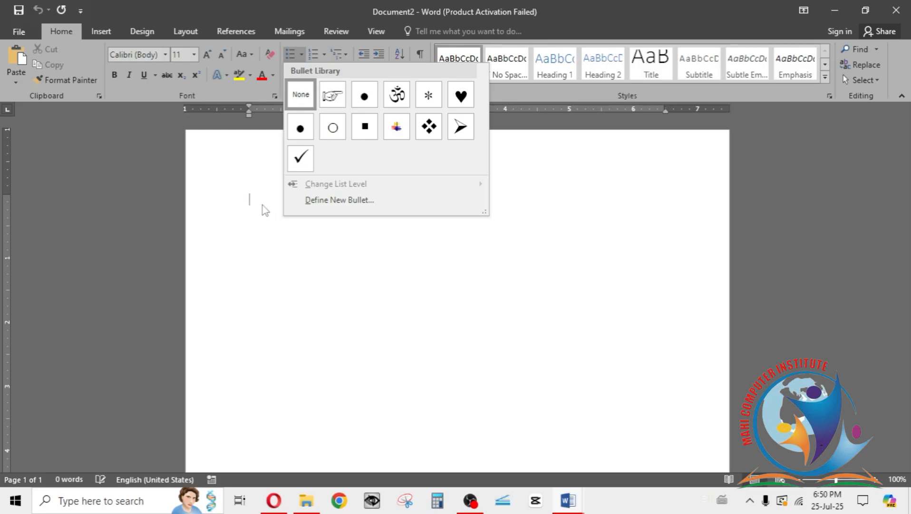
left_click(265, 210)
left_click(324, 54)
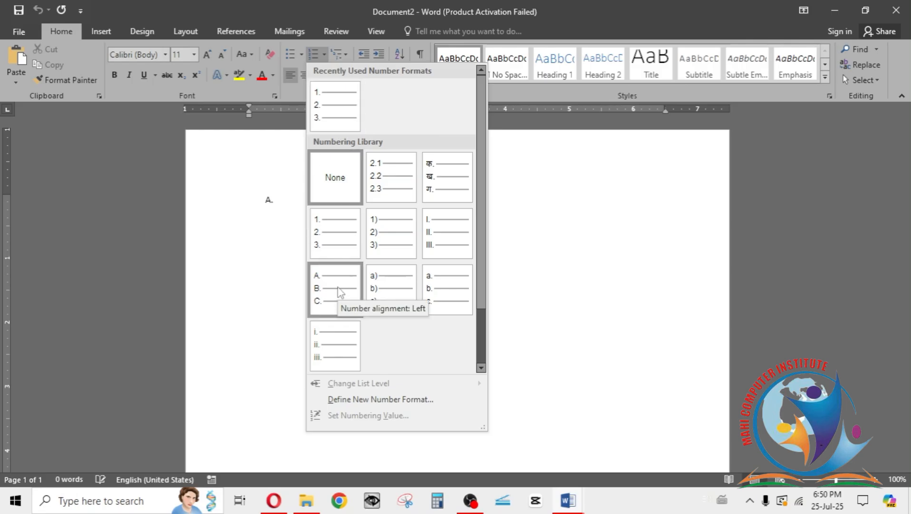
left_click(336, 114)
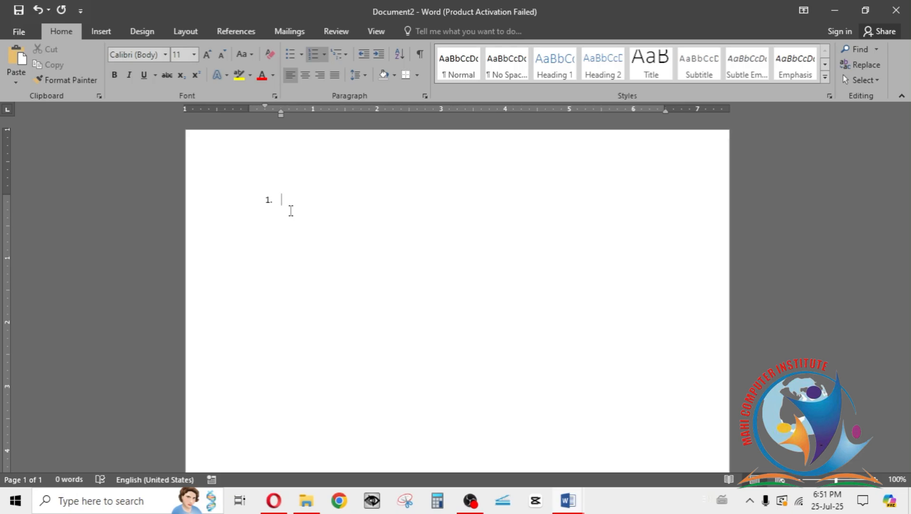
type("whic")
type("h")
type("among the following is the oldest dynasty?")
key("Return")
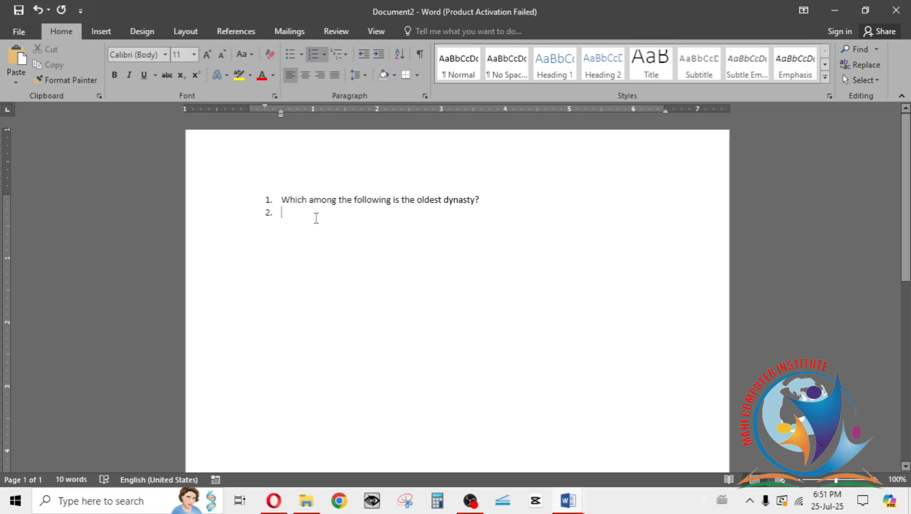
Step: Add the second and third questions, "The Social System of the Harappans was:" and "Where did Lord Buddha breathe his last?"
type("The")
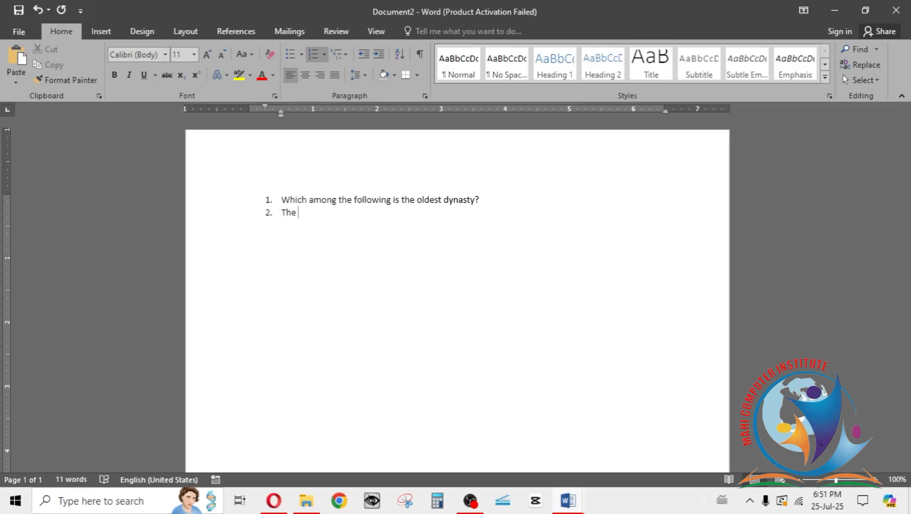
type(" Social System of the Harappas was:")
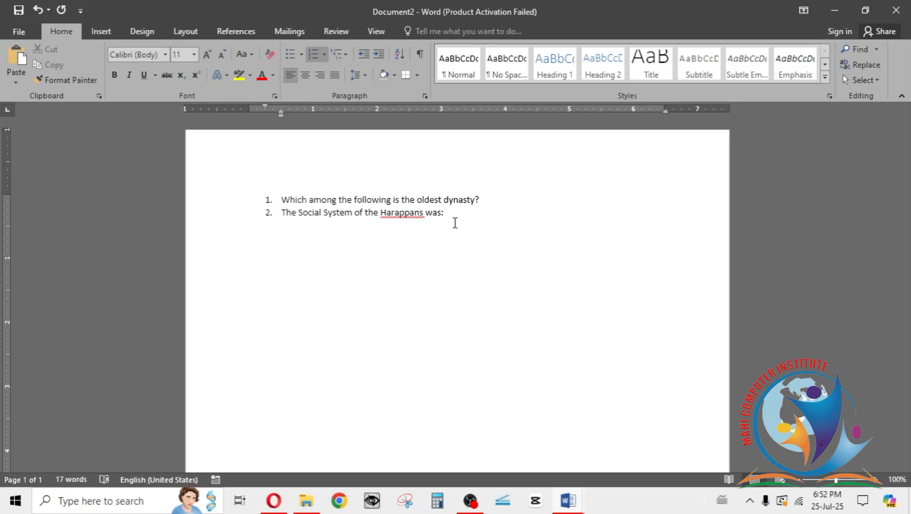
key("Return")
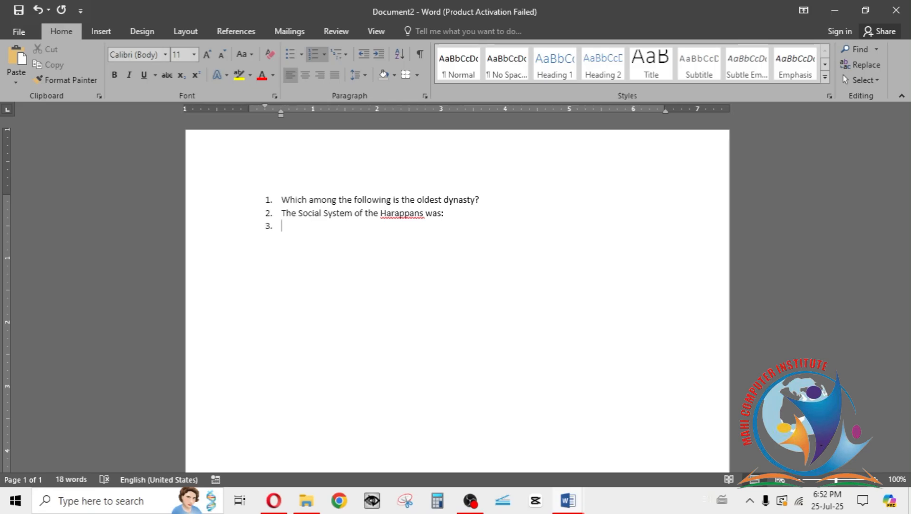
type("Where did Lord Buddha breathe his last?")
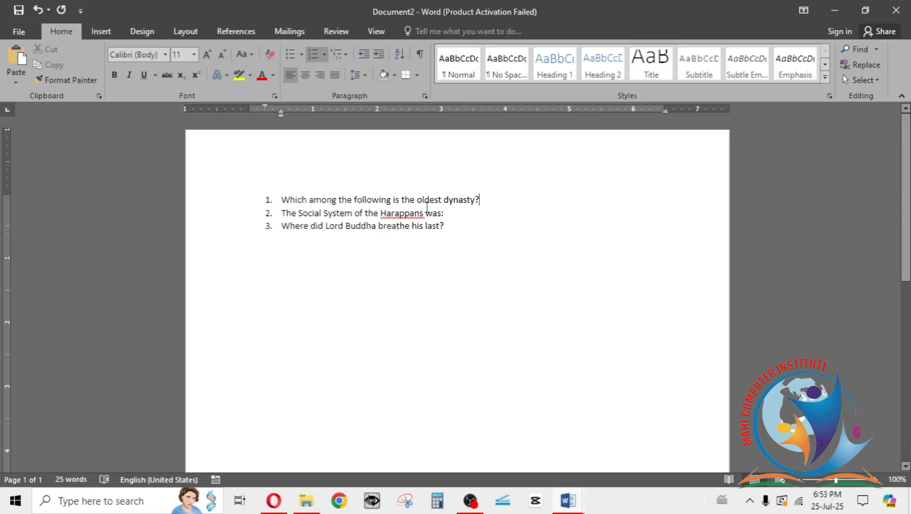
Step: Insert a line below the first question and format it as an a), b), c) lettered list
left_click(490, 202)
key("Return")
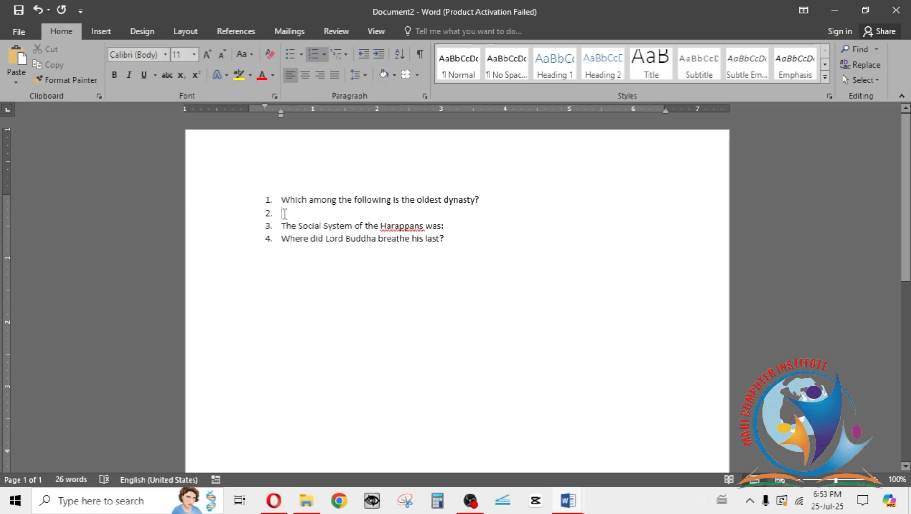
key("BackSpace")
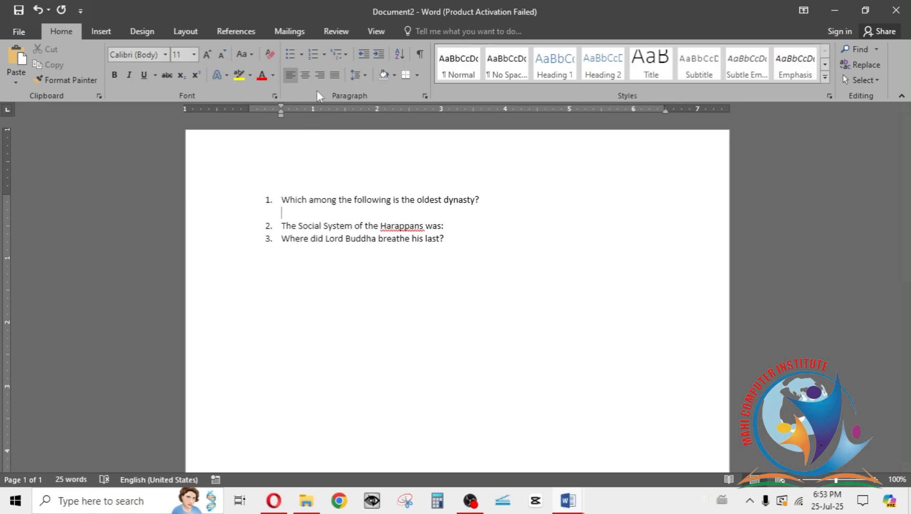
left_click(325, 54)
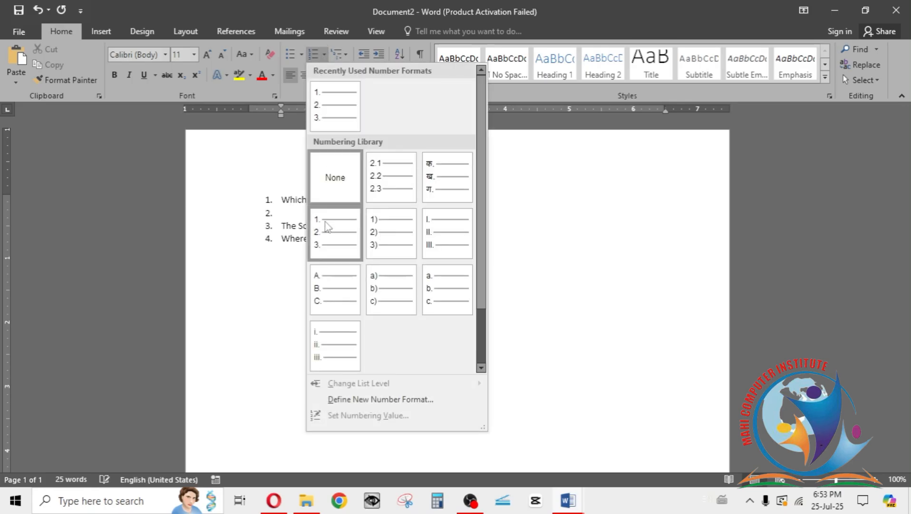
left_click(382, 288)
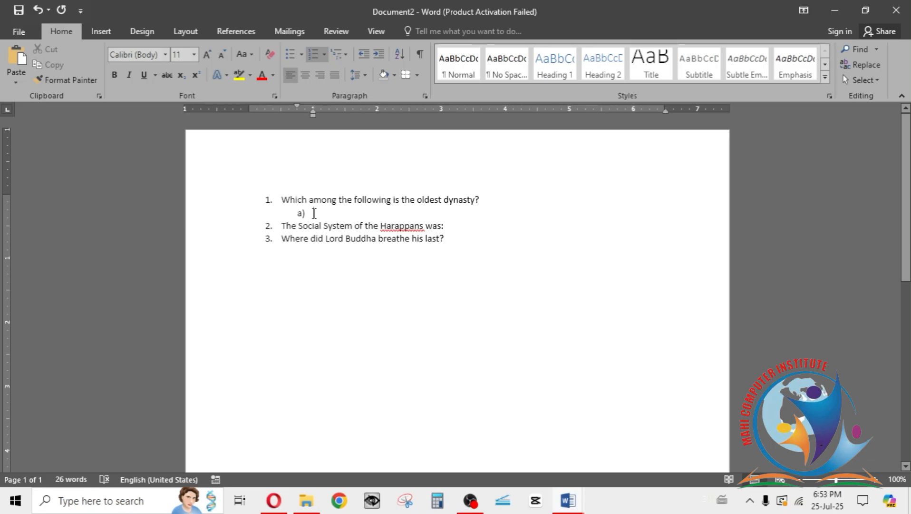
Step: Enter the answer options Maurya, Gupta, Kushan and Kanva under the first question
type("maurya")
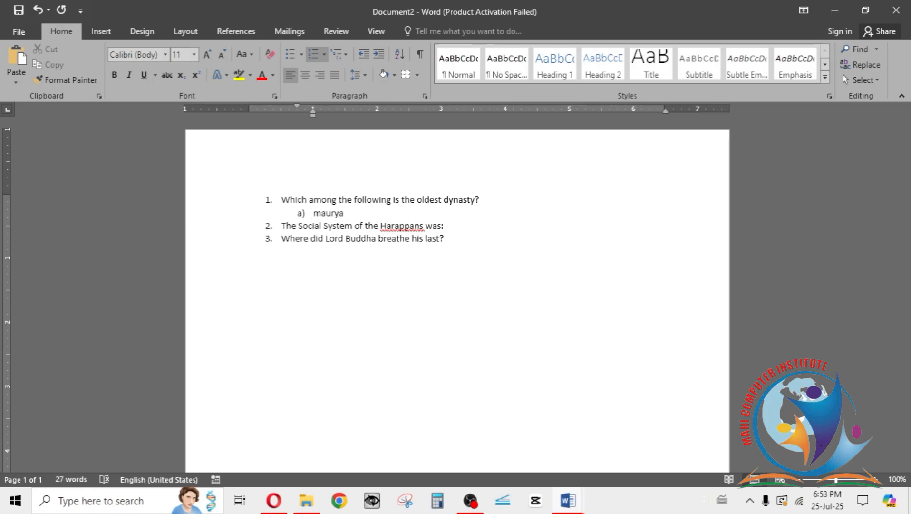
key("Return")
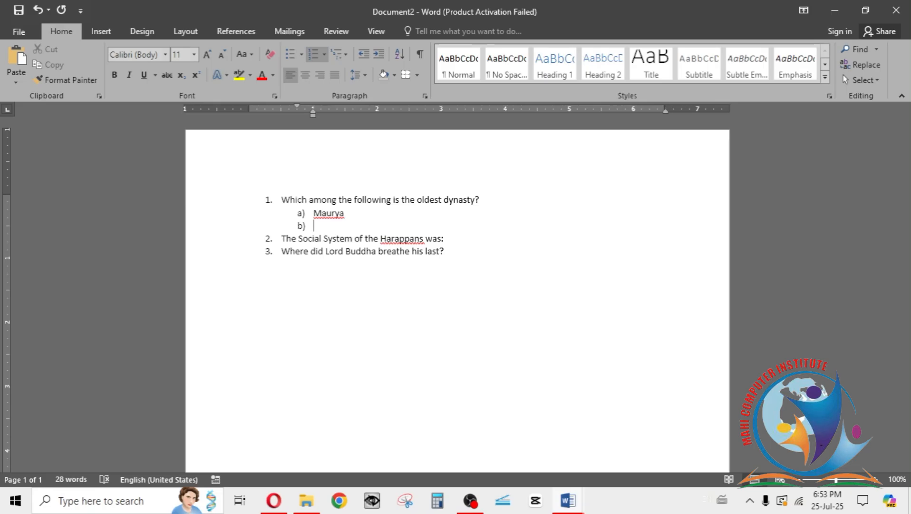
type("Gupta")
key("Return")
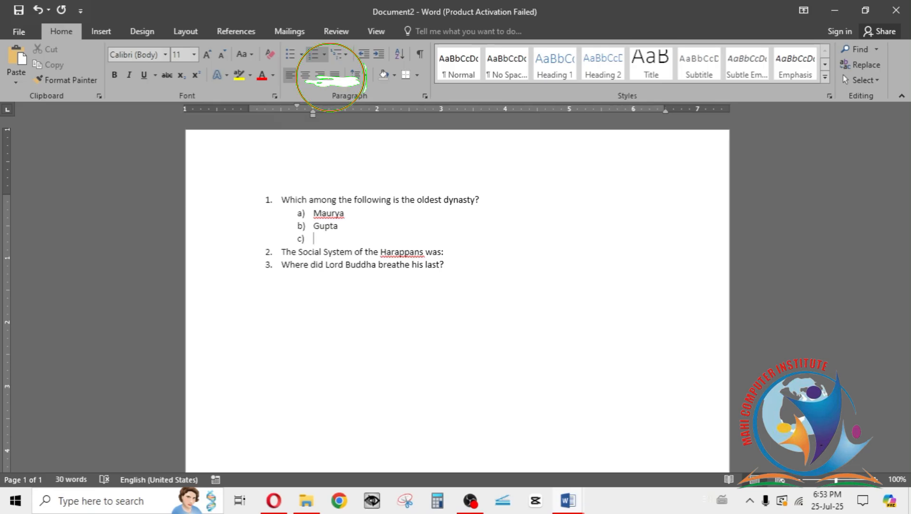
type("Kushan")
key("Return")
type("Kanva")
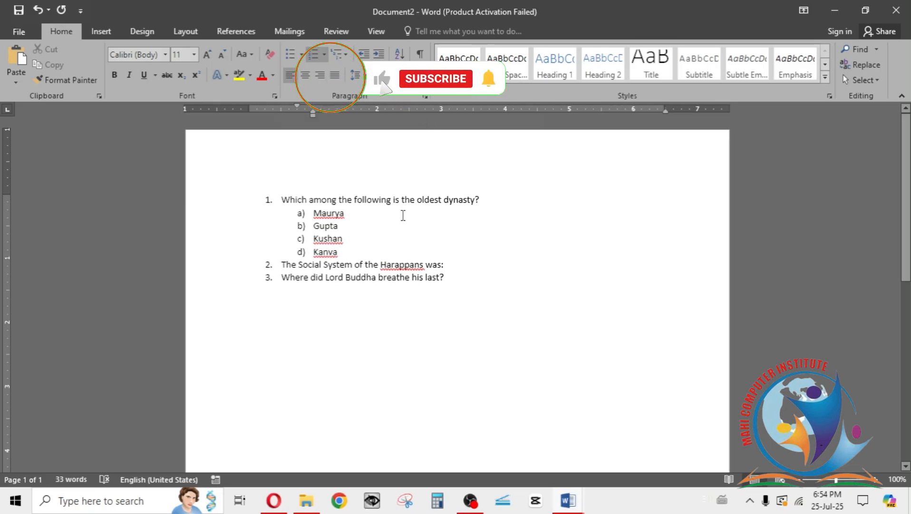
Step: Insert a line below the Harappans question and format it as an a), b), c) lettered list
left_click(450, 264)
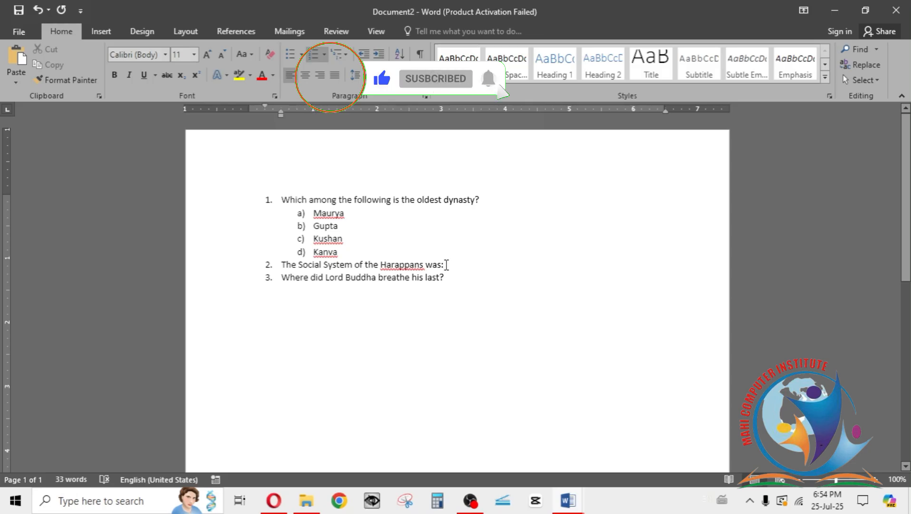
key("Return")
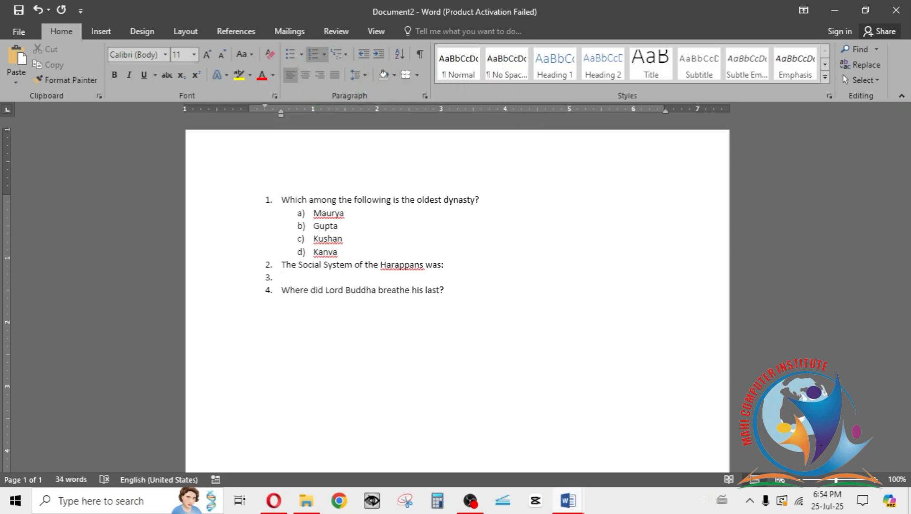
key("BackSpace")
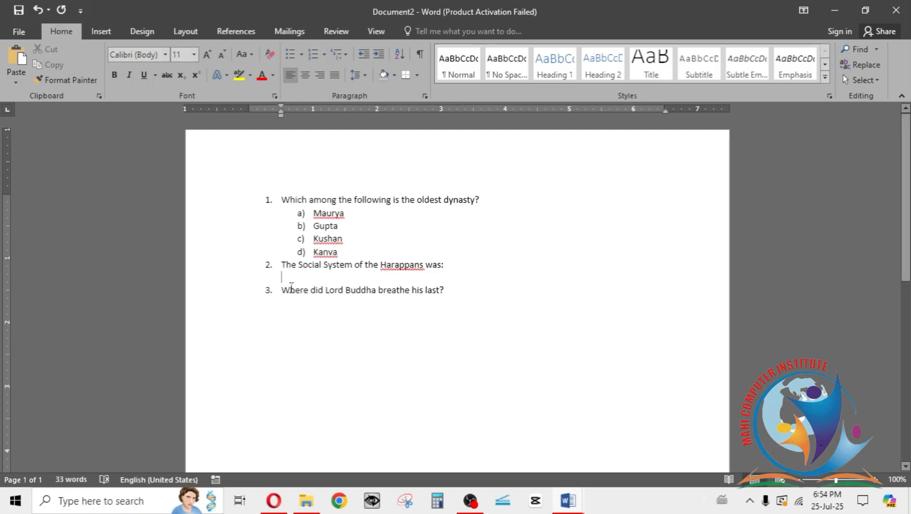
left_click(324, 55)
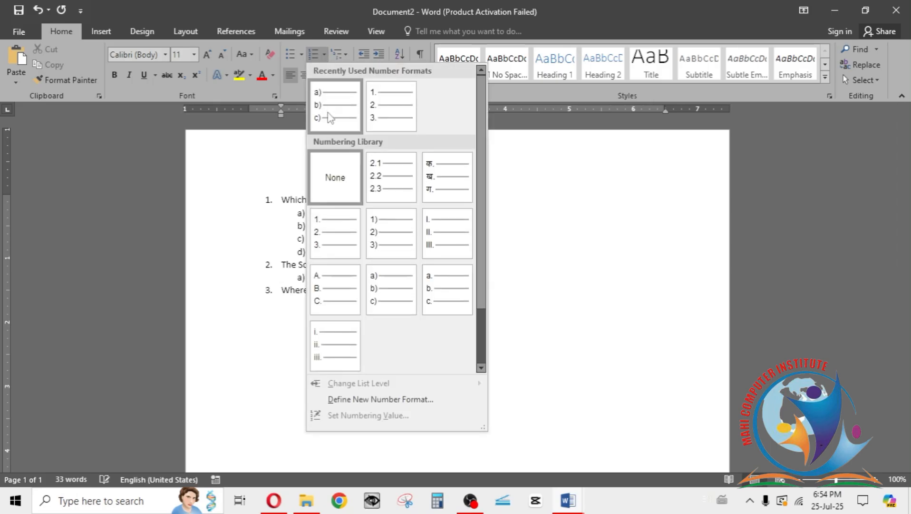
left_click(330, 117)
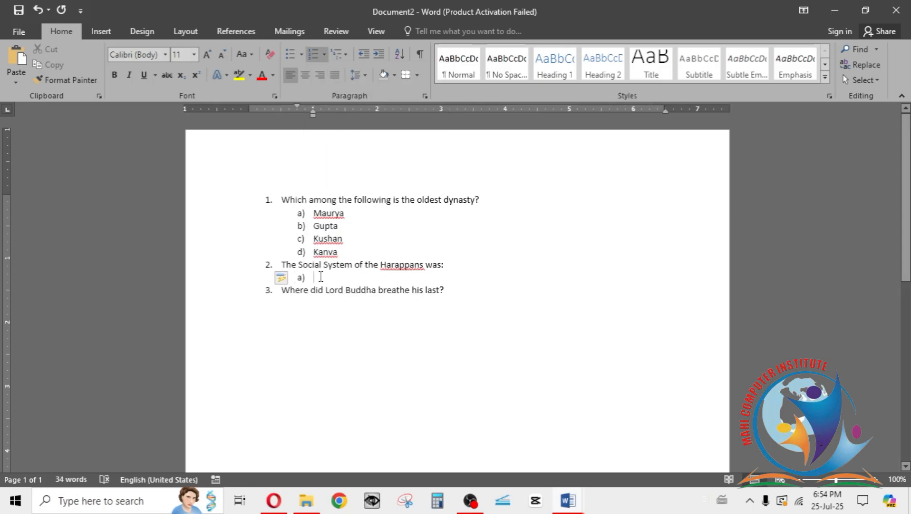
Step: Enter the options "Fairly egalitarian", "Salve-labour based", "Color based" and "Caste bsed" under the second question, leaving no empty item
type("Fairly egalitarian")
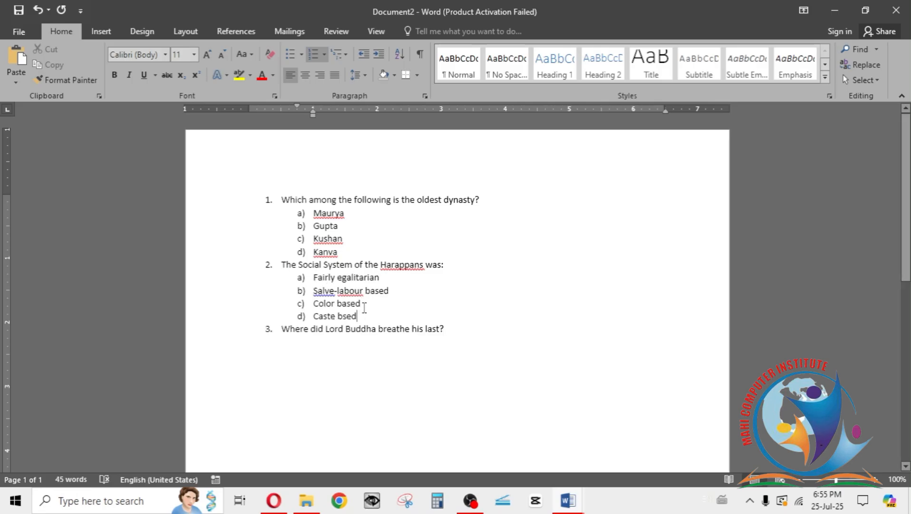
key("Return")
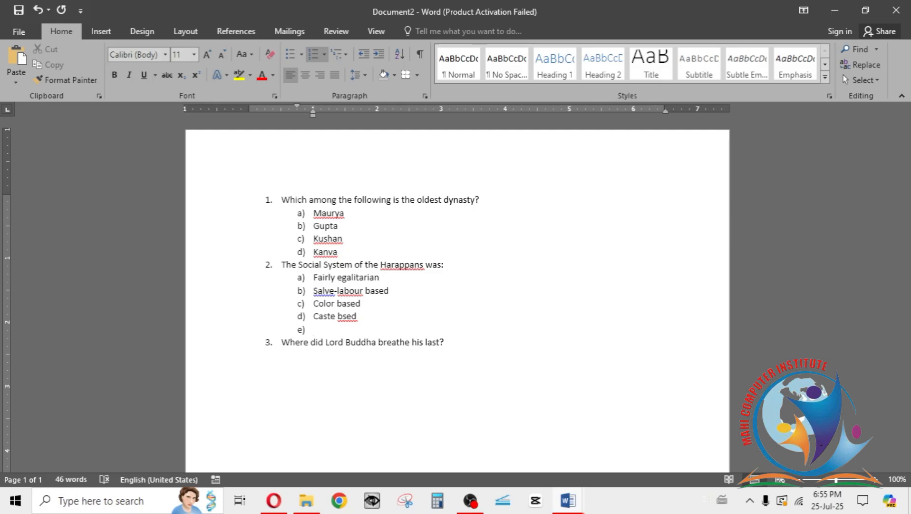
key("BackSpace")
key("BackSpace")
key("BackSpace")
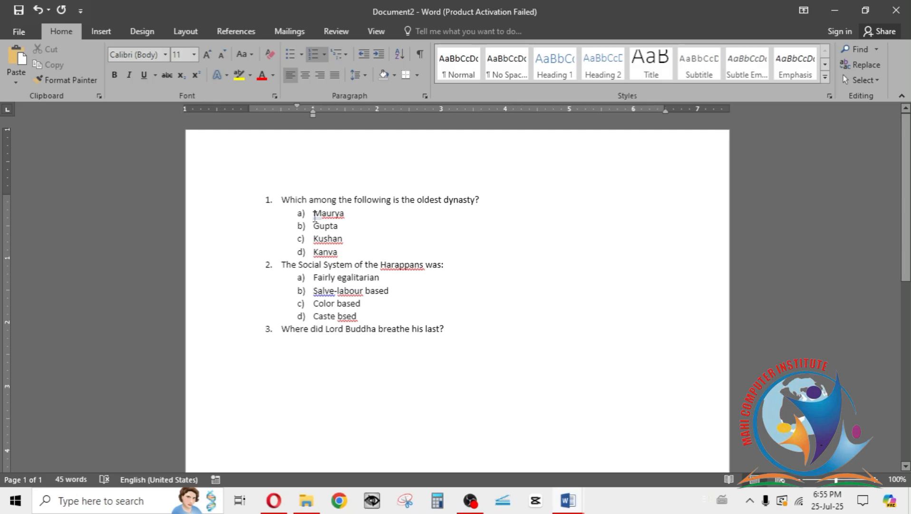
Step: Try arranging the four answer options of the first question in two columns, and undo it
left_click(347, 251)
left_click_drag(347, 251, 300, 192)
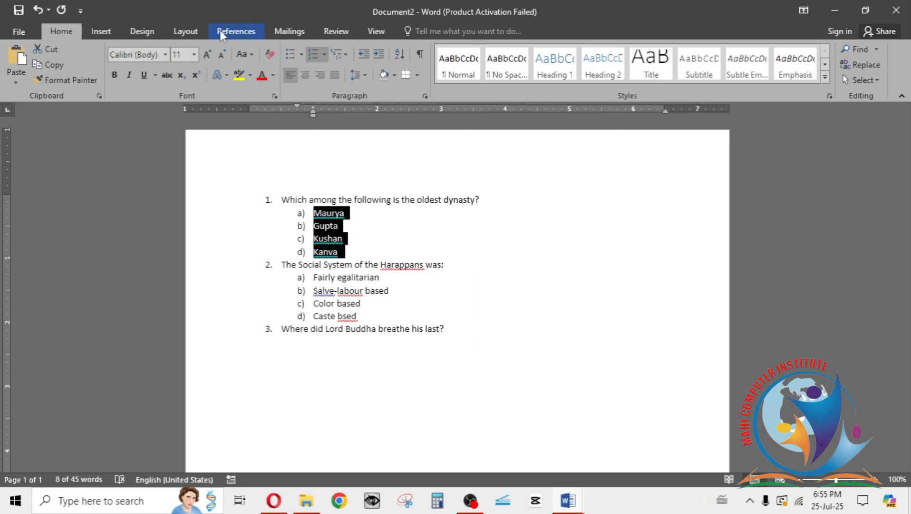
left_click(187, 31)
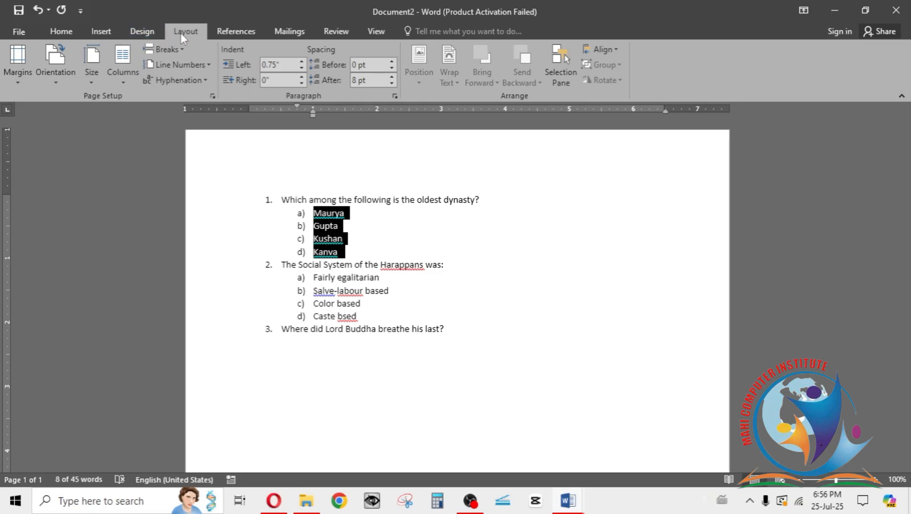
left_click(128, 82)
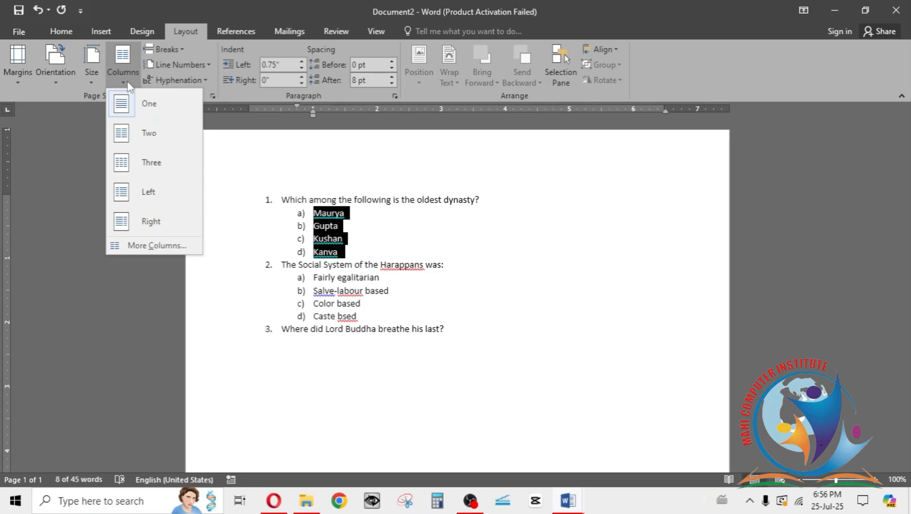
left_click(146, 134)
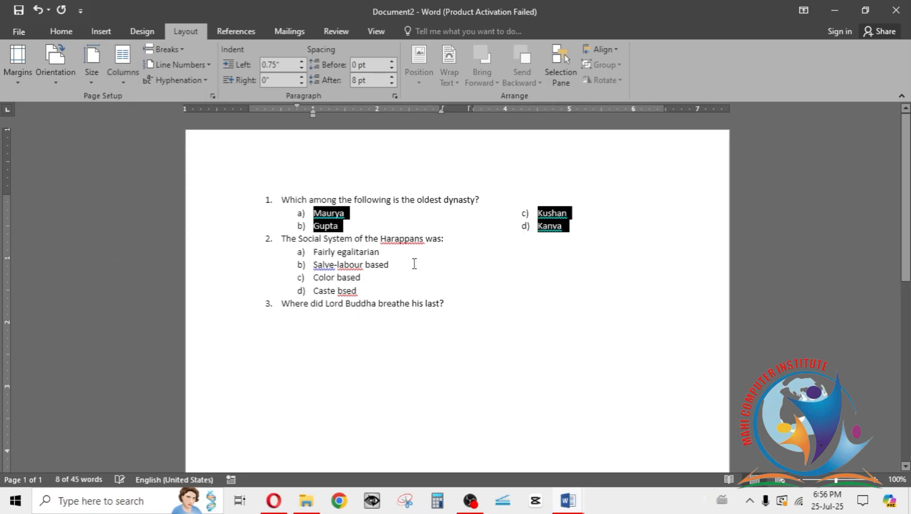
left_click(412, 202)
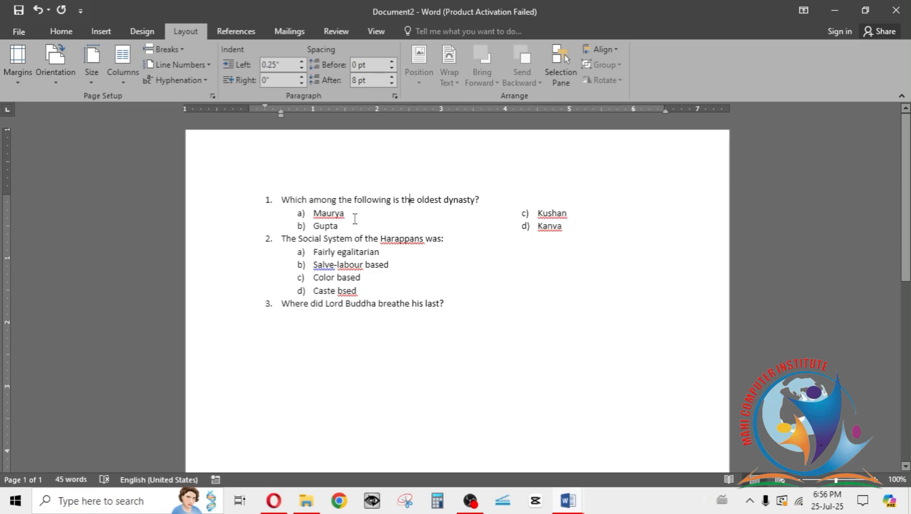
key("ctrl+z")
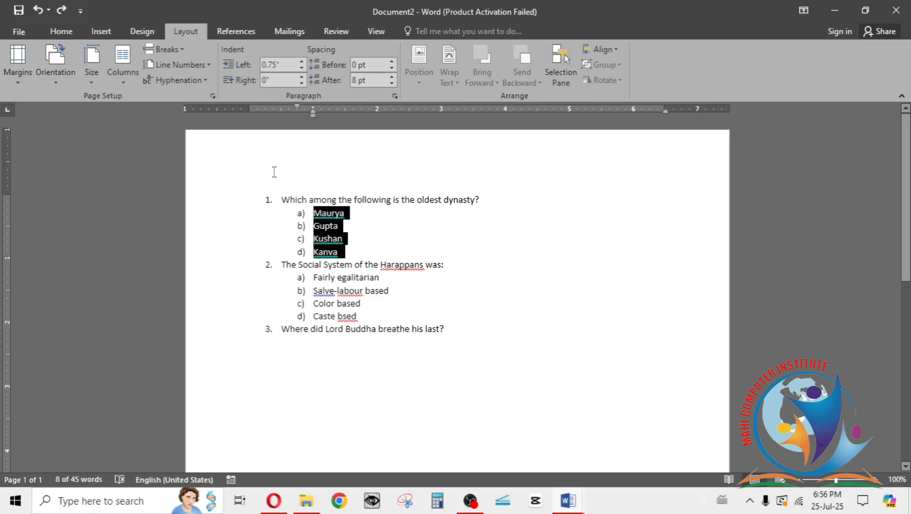
Step: Try arranging the first question's answer options in three columns, and undo it
left_click(132, 85)
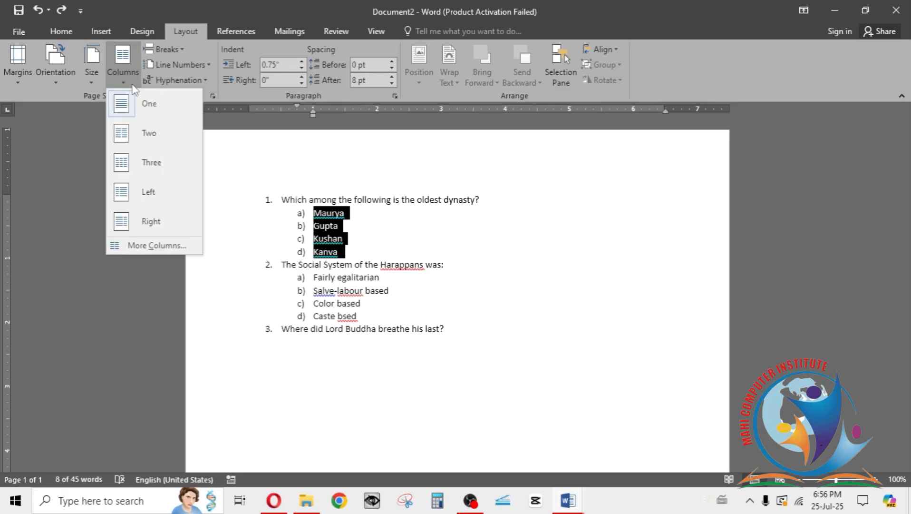
left_click(142, 163)
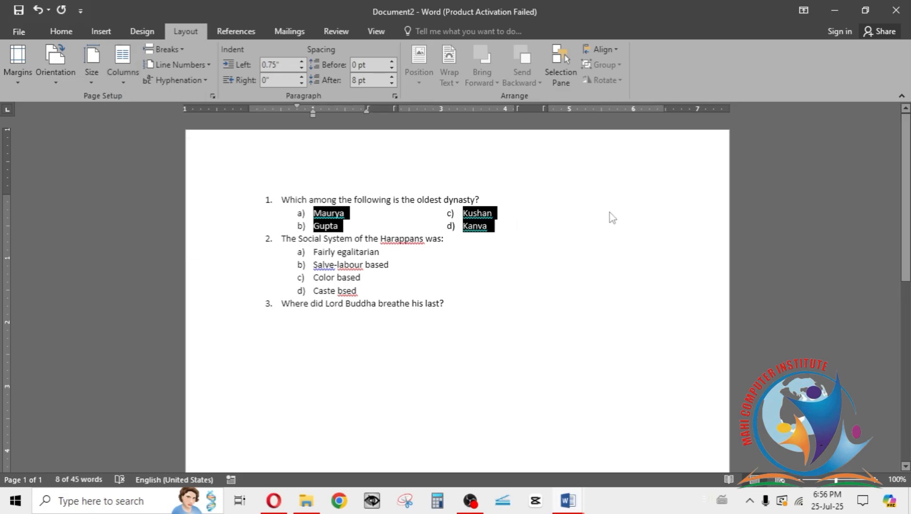
key("ctrl+z")
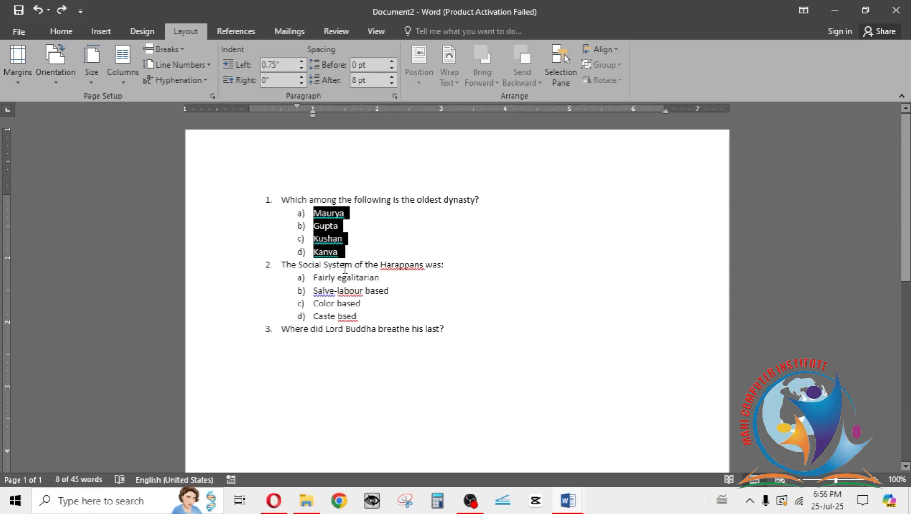
Step: Add two more answer options, e) and f), after Kanva, each containing a placeholder first name
left_click(344, 257)
key("Return")
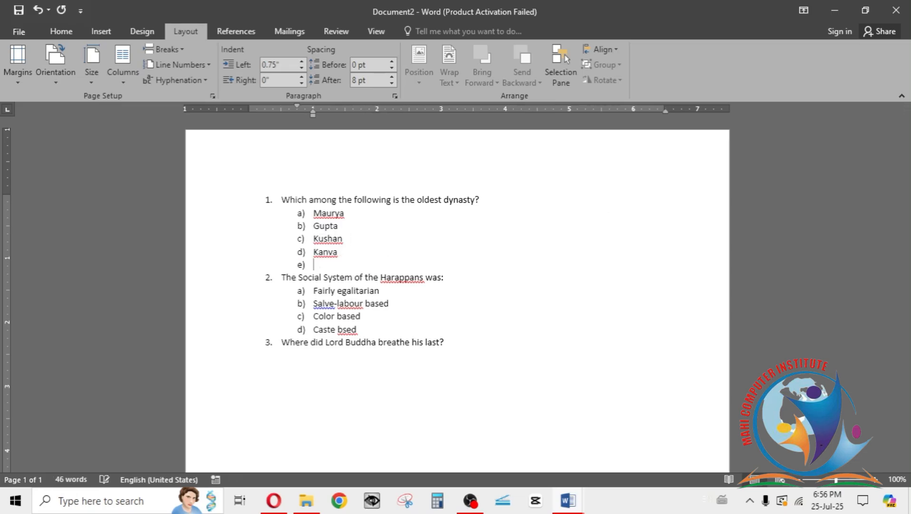
type("ram")
key("Return")
type("shyam")
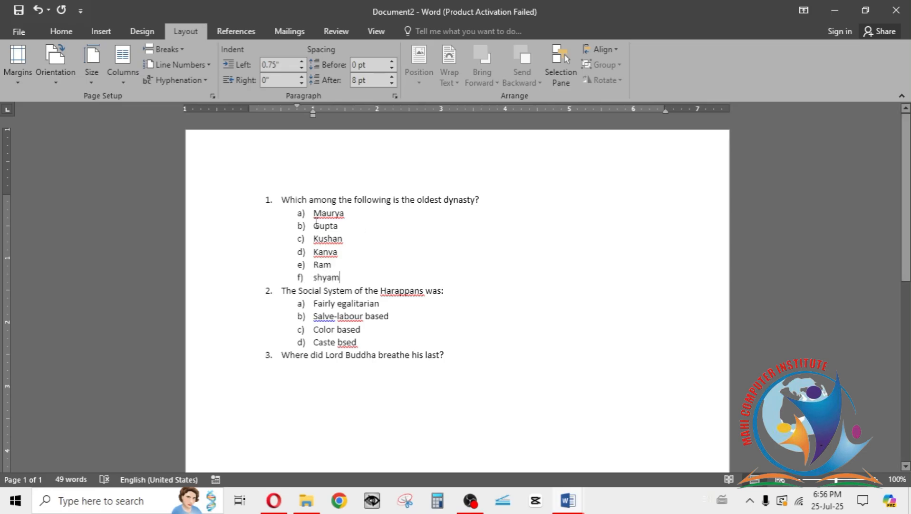
Step: Try arranging the six answer options of the first question in three columns, and undo it
left_click_drag(313, 213, 344, 278)
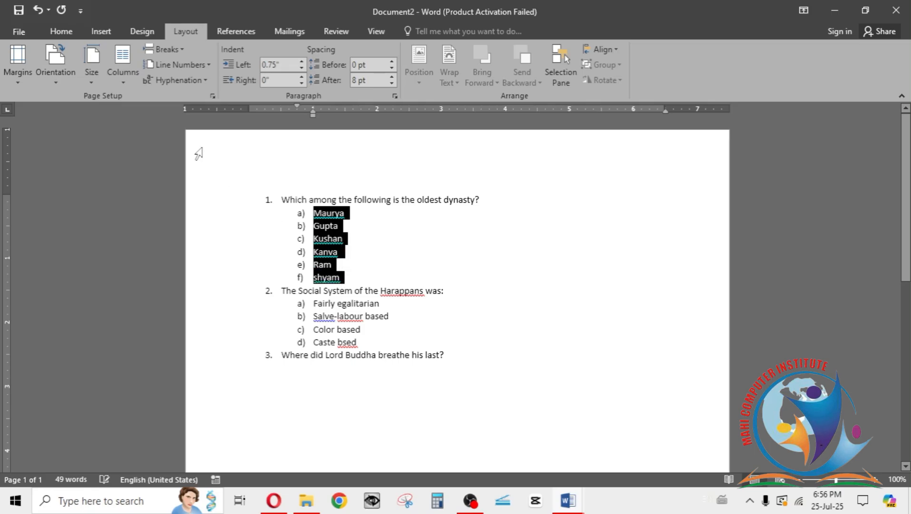
left_click(123, 78)
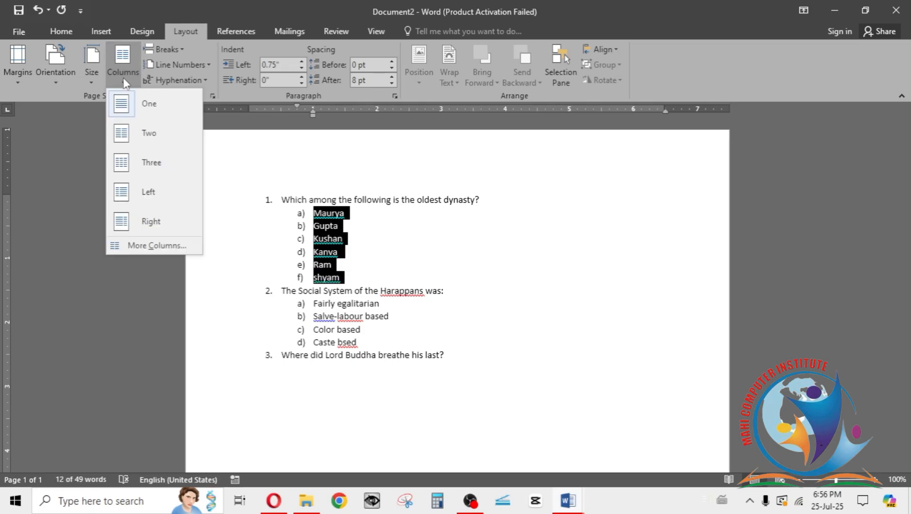
left_click(138, 172)
left_click(338, 225)
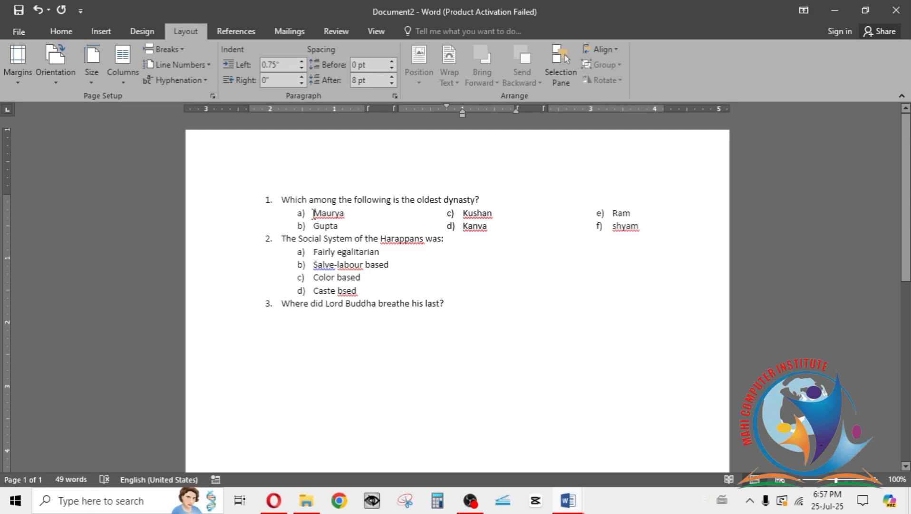
key("ctrl+z")
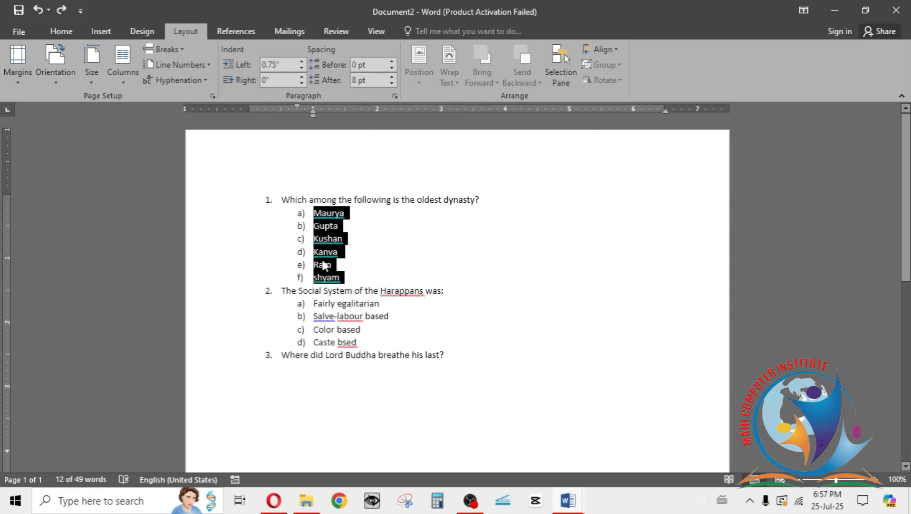
Step: Arrange the first question's six answer options, a) to f), in two columns
left_click(130, 80)
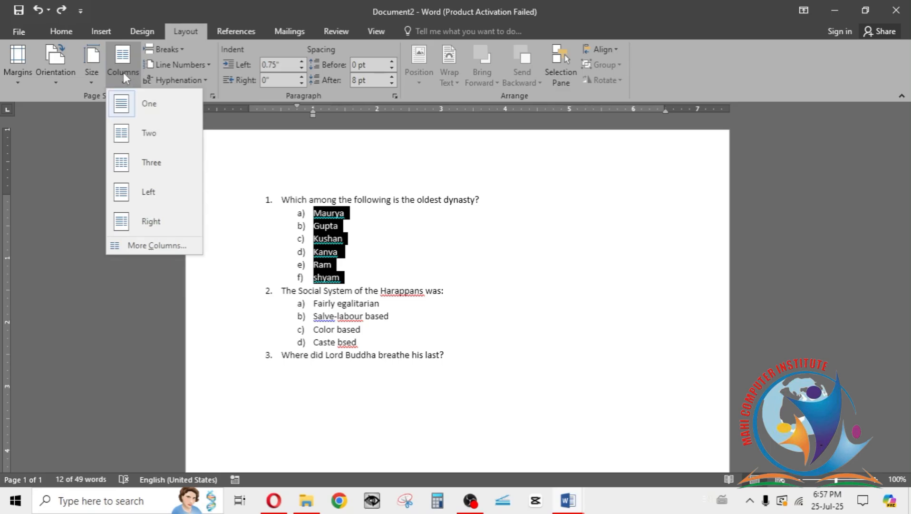
left_click(146, 138)
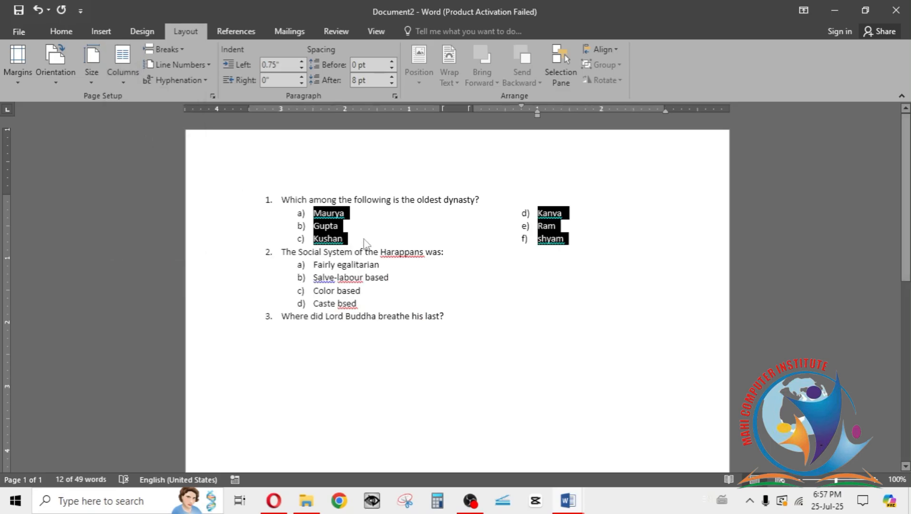
left_click(366, 243)
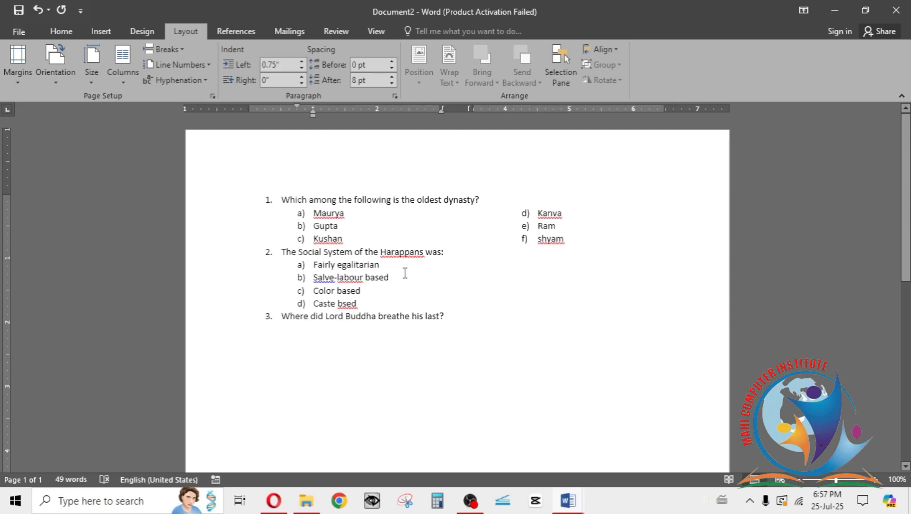
Step: Arrange the four answer options of the second question, about the Harappans' social system, in two columns
left_click(352, 303)
left_click_drag(311, 263, 358, 305)
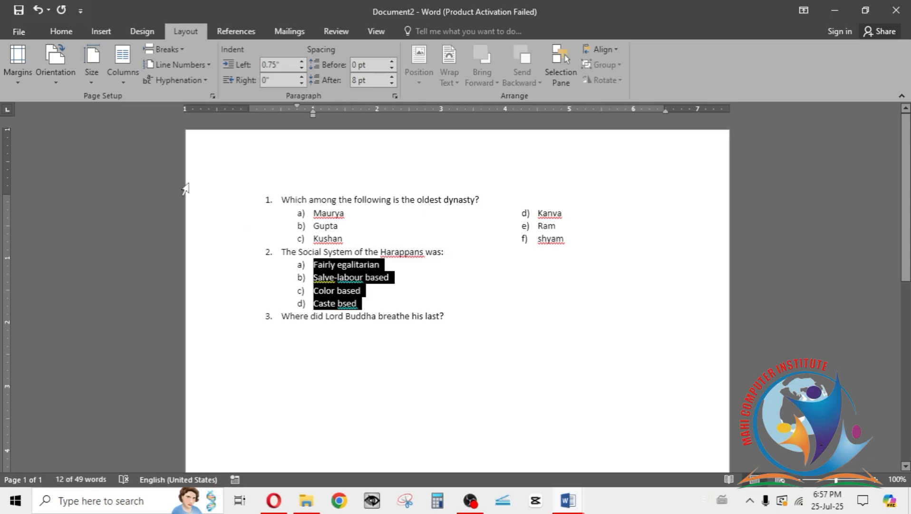
left_click(129, 79)
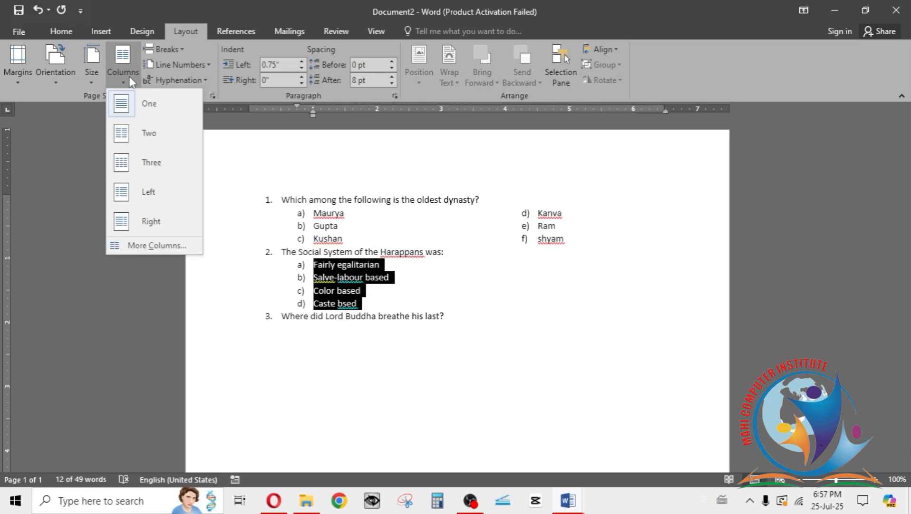
left_click(143, 129)
left_click(368, 370)
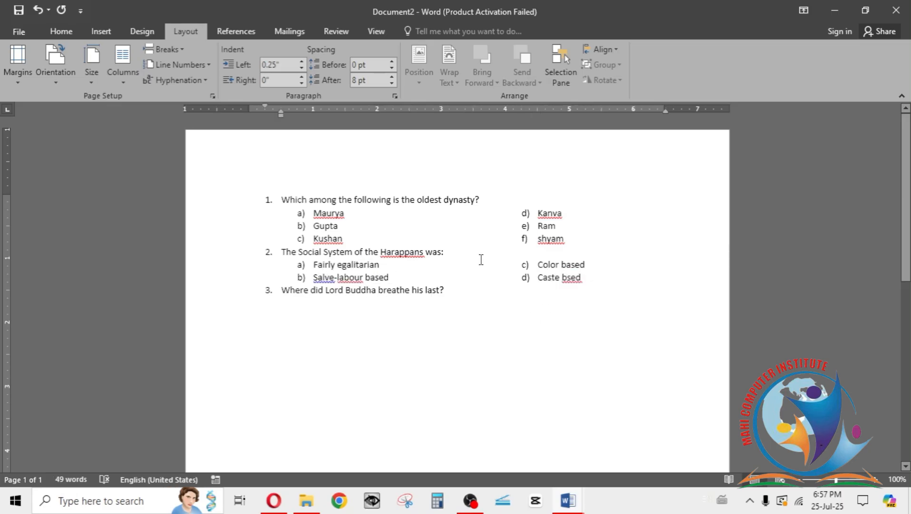
left_click(312, 311)
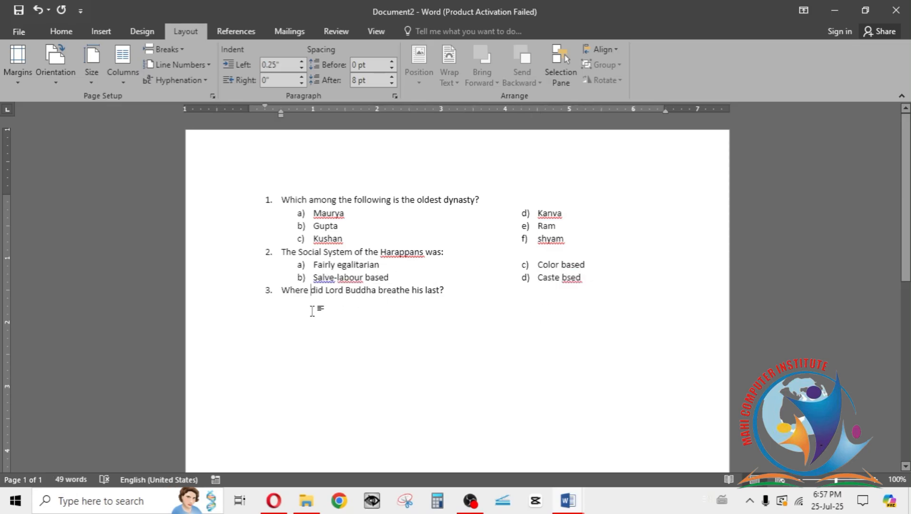